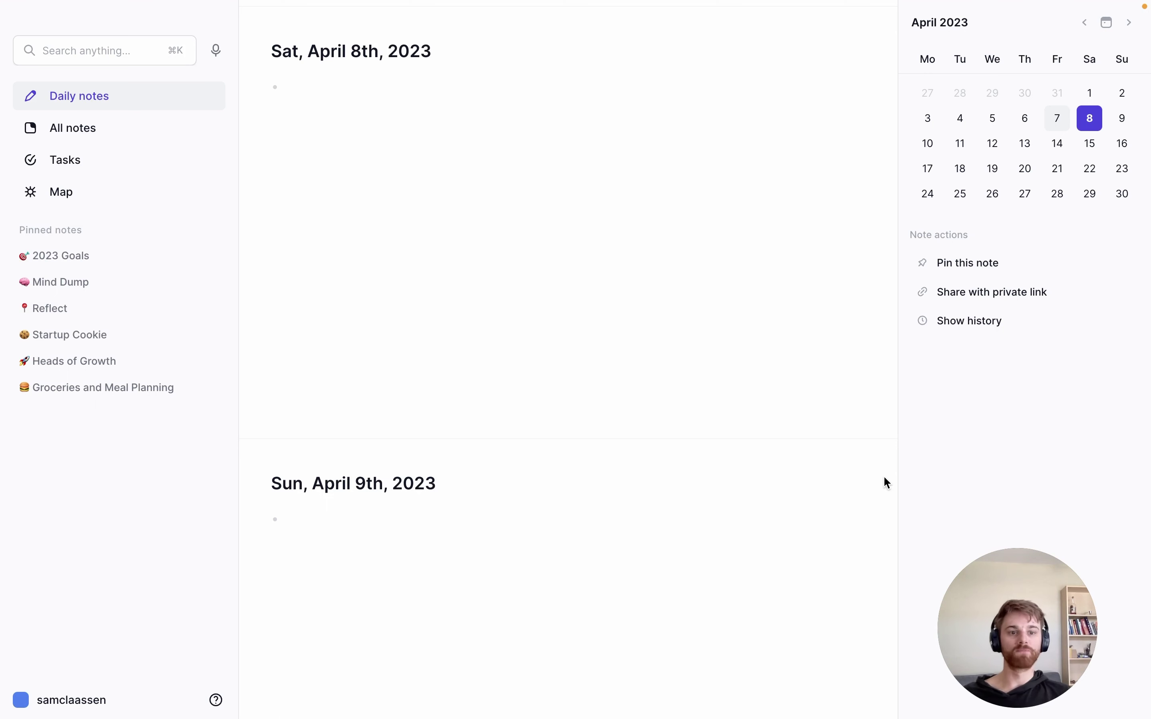
Step: Insert the Daily Reflection template into the empty April 8th bullet using /dail
left_click(417, 89)
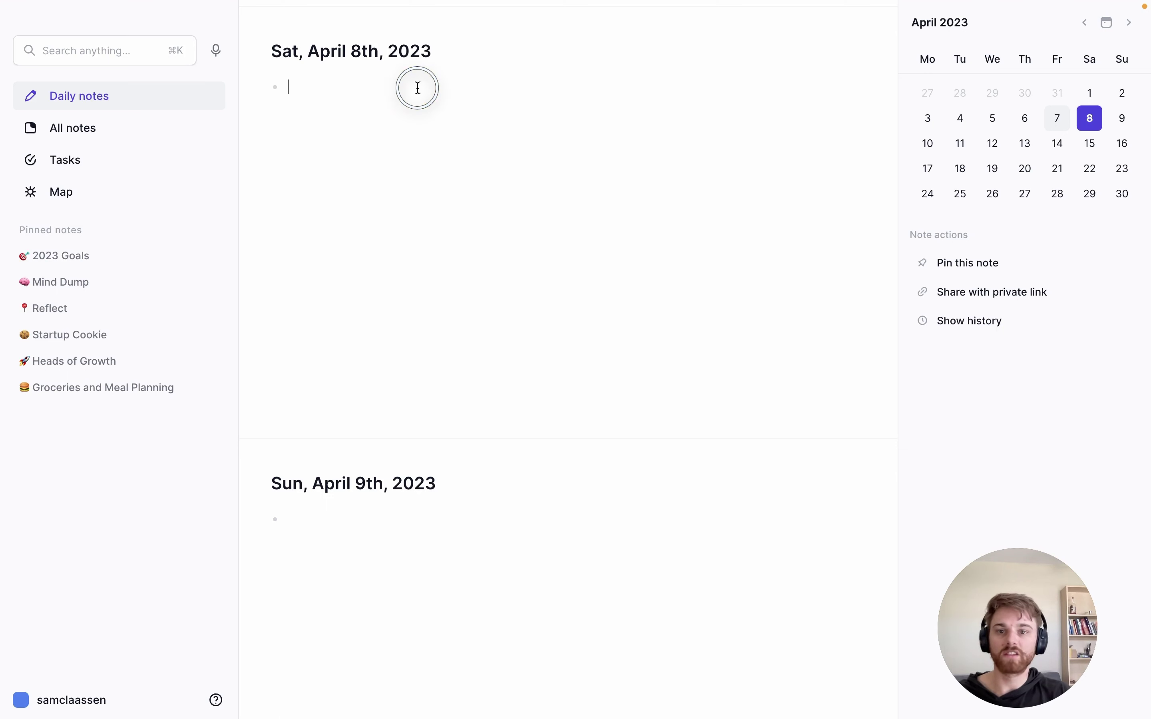
type("/dail")
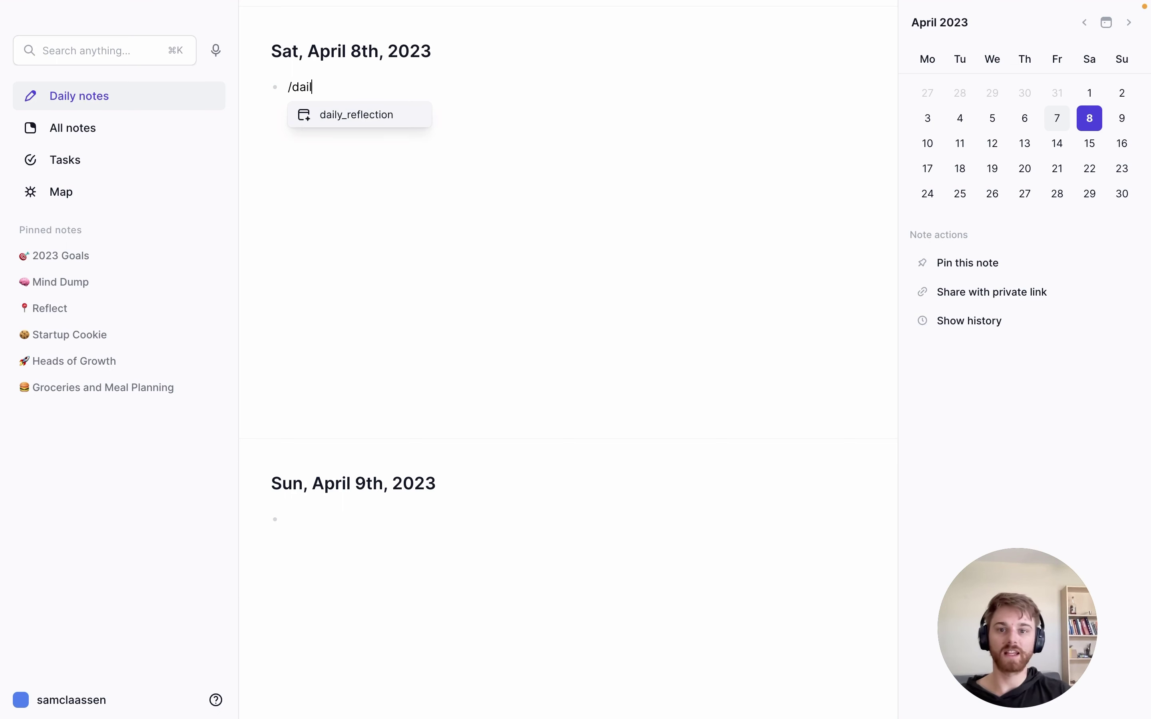
key("Return")
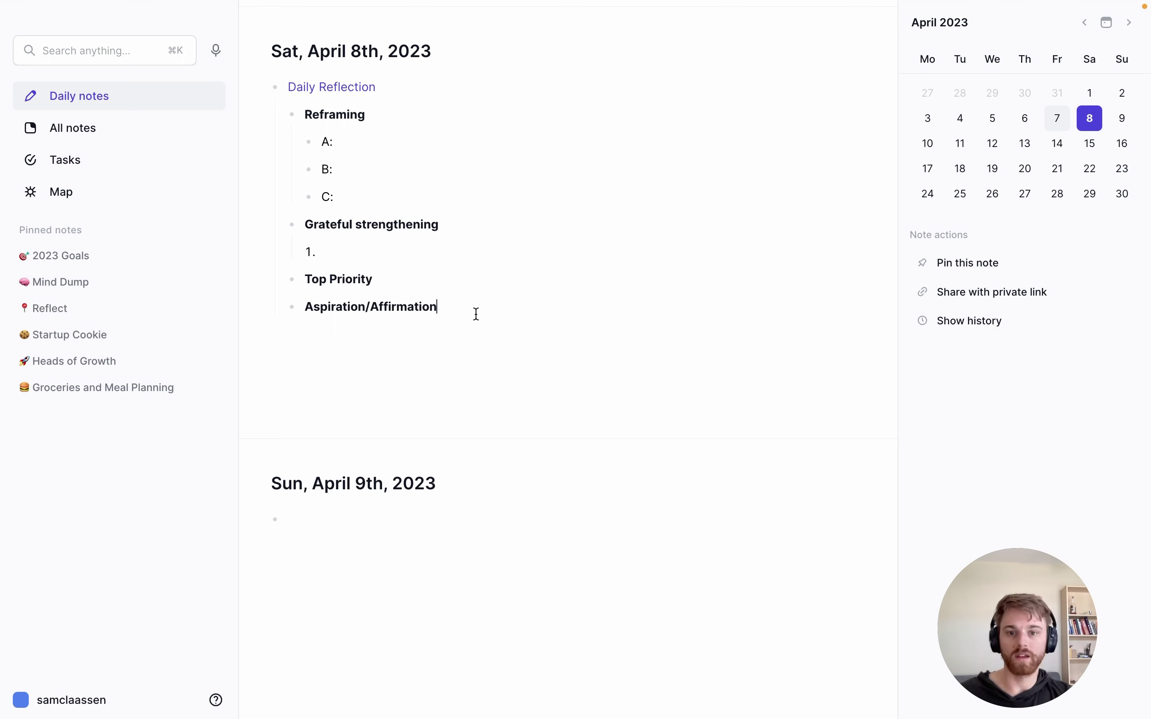
Step: Open the linked Daily Reflection note in the side panel and scroll through it
left_click(356, 94)
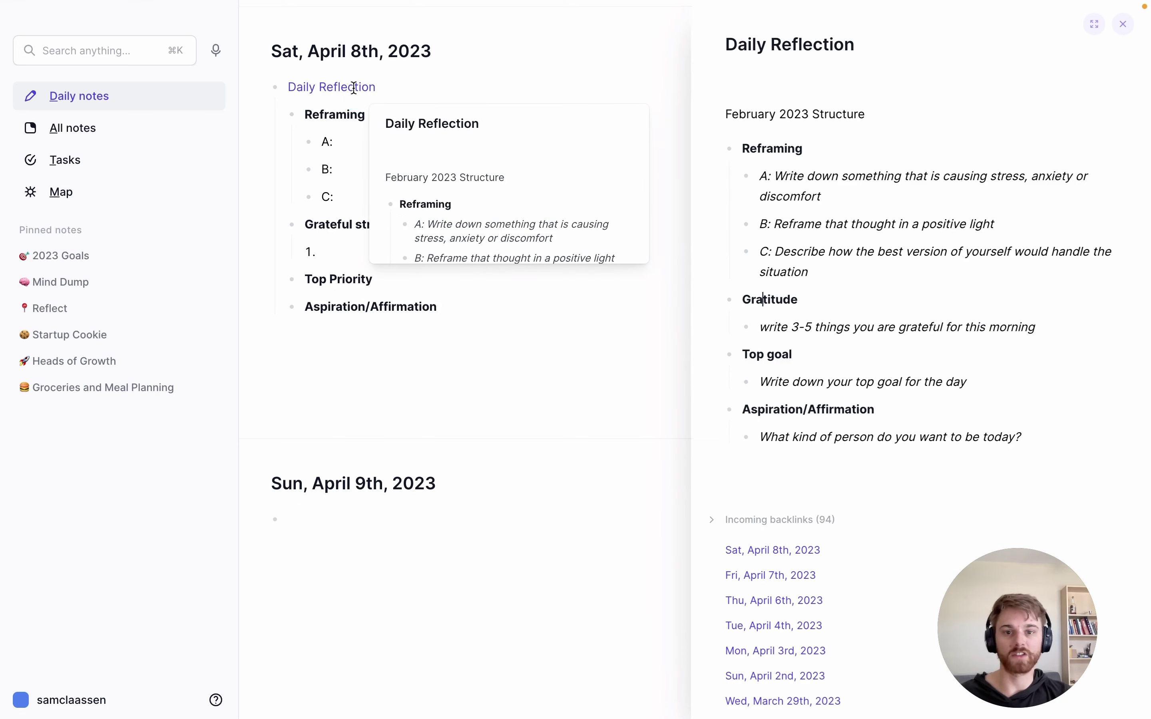
scroll(420, 194, "down", 2)
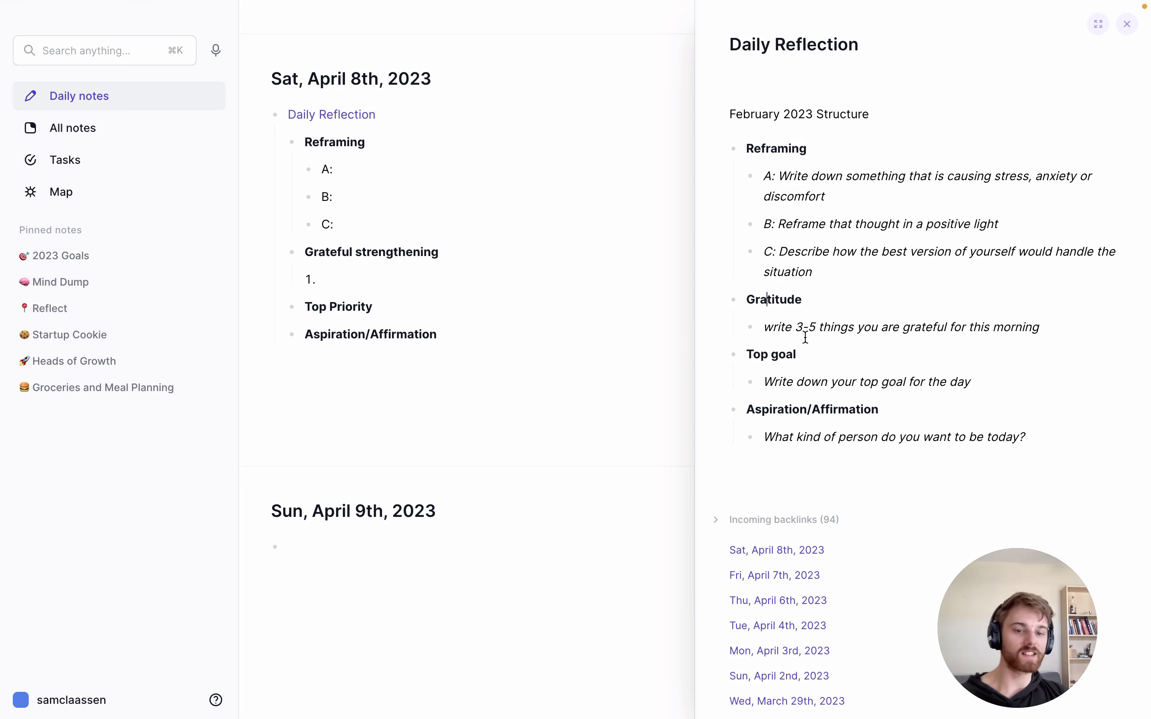
Step: Scroll through the Daily Reflection note's incoming backlinks
scroll(796, 362, "down", 5)
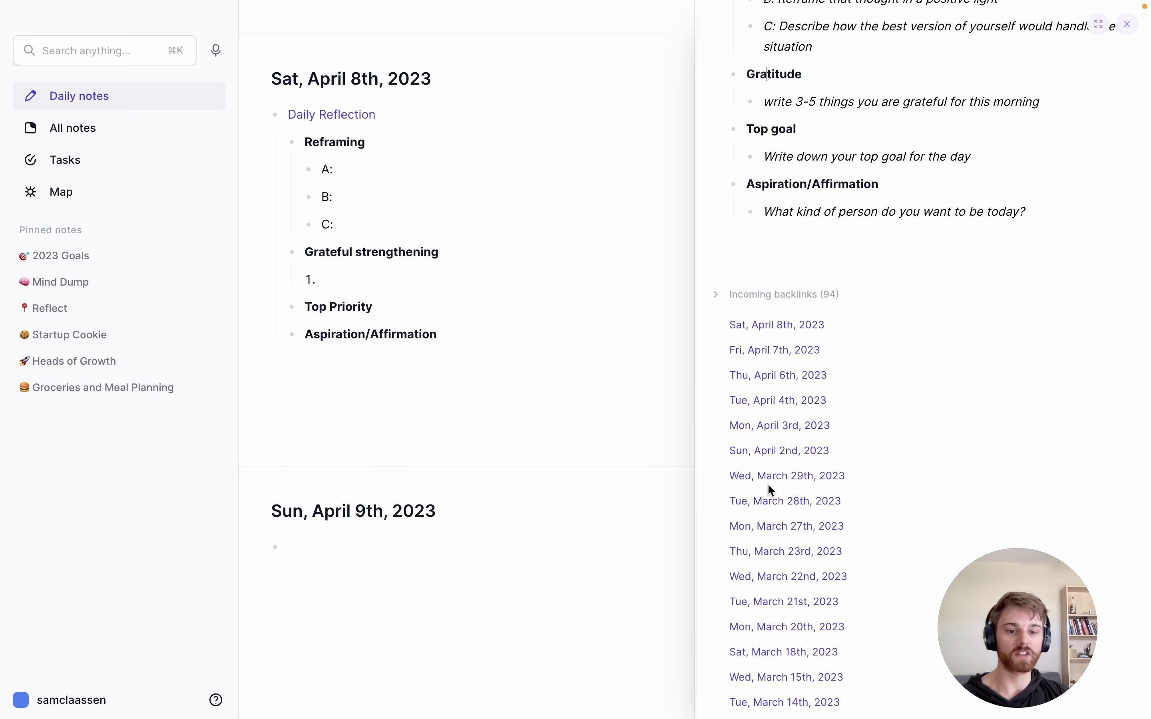
scroll(769, 487, "down", 3)
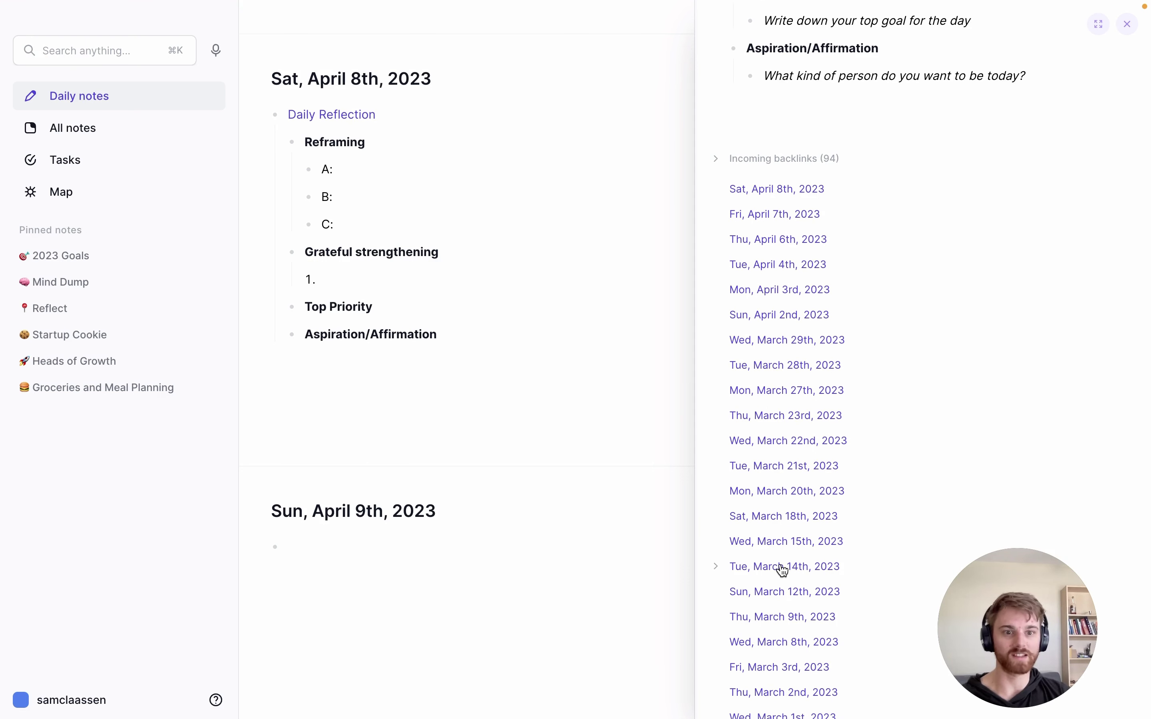
scroll(799, 516, "down", 9)
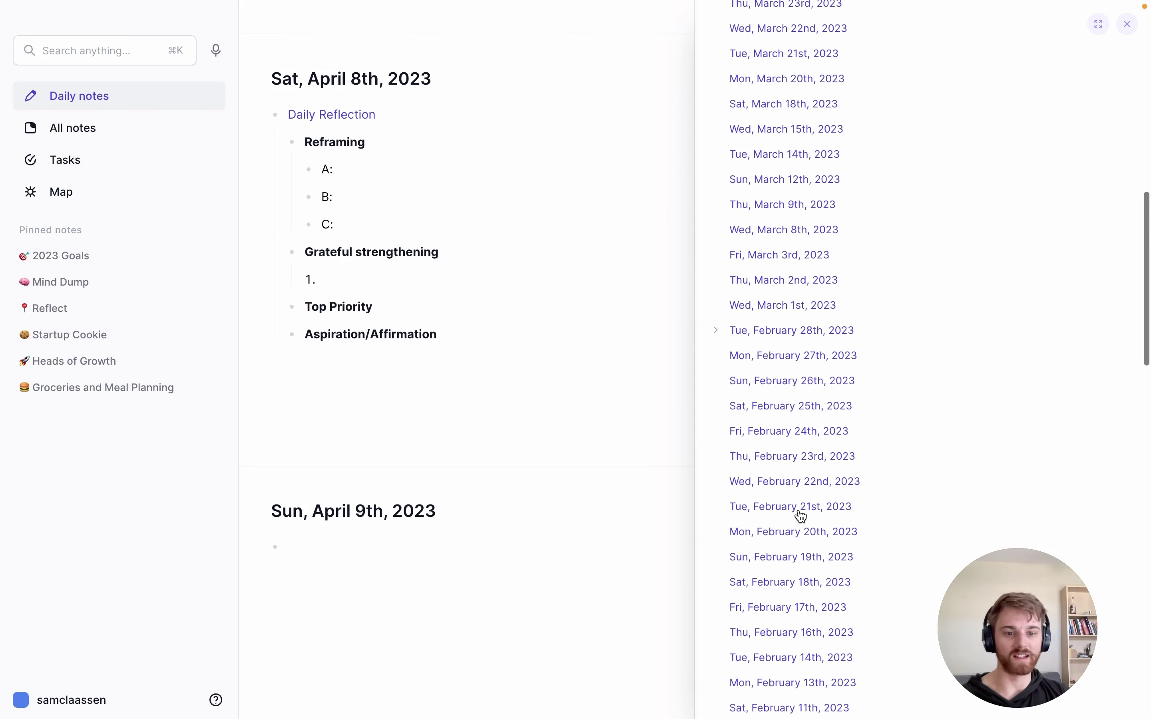
scroll(797, 508, "up", 8)
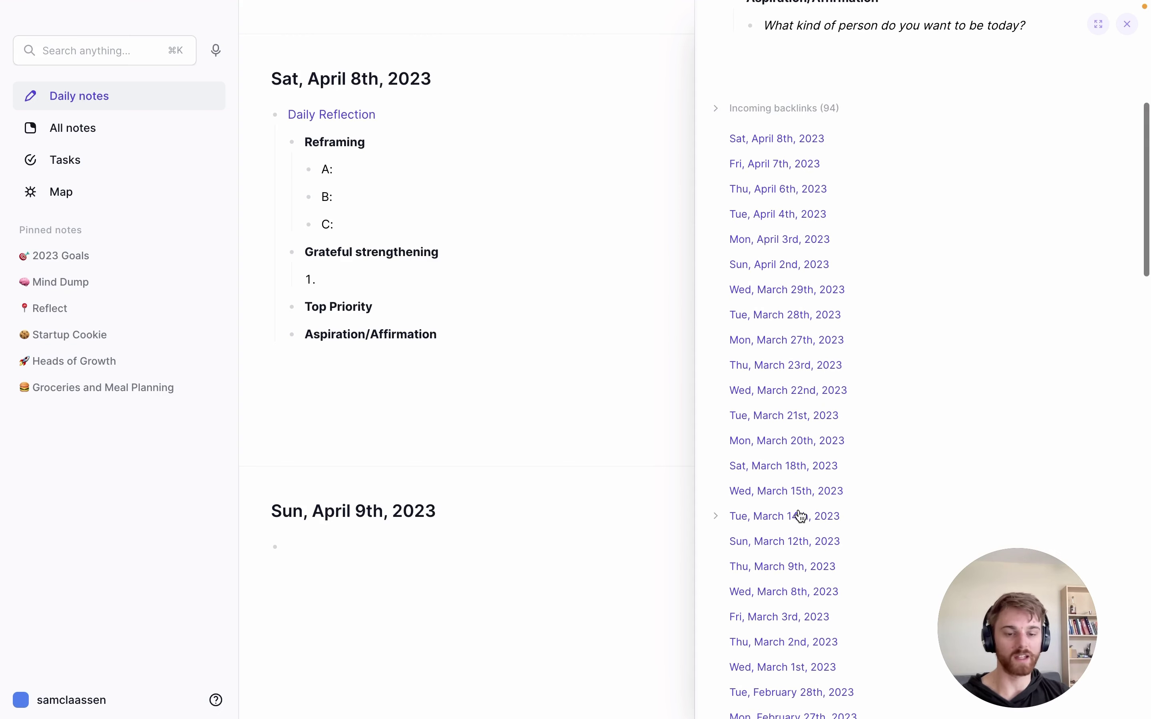
scroll(799, 517, "down", 6)
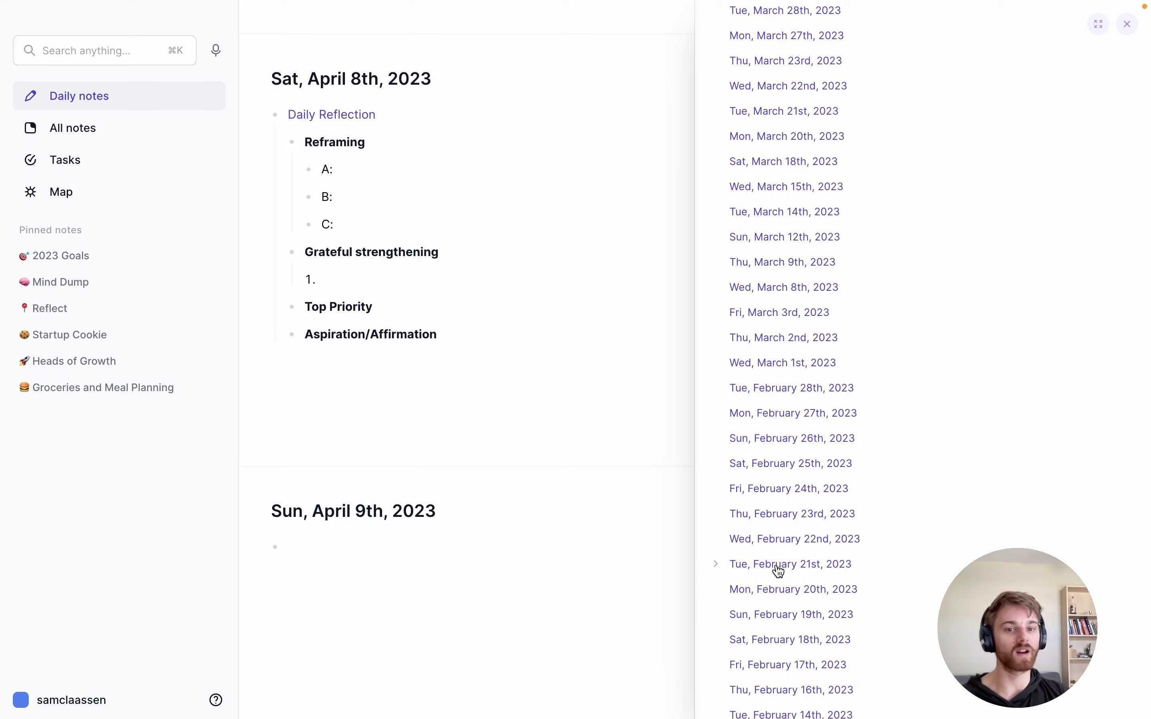
scroll(778, 567, "up", 10)
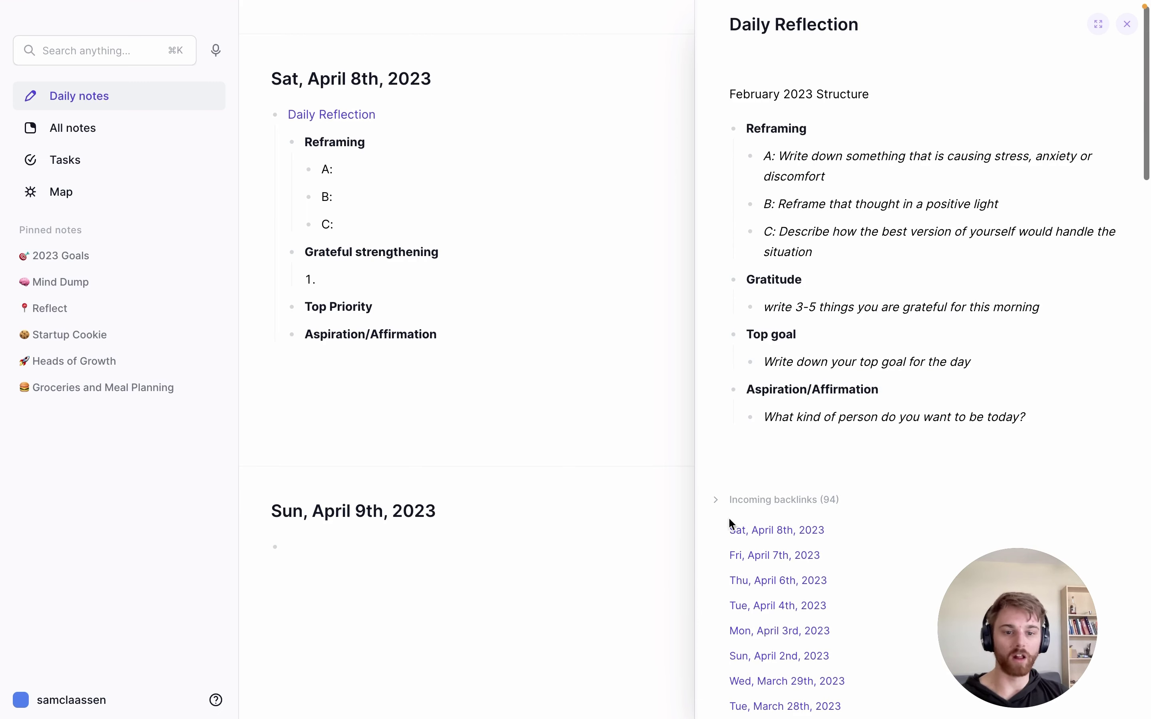
Step: Preview and collapse the Sat, April 8th backlink, then close the Daily Reflection note
left_click(715, 530)
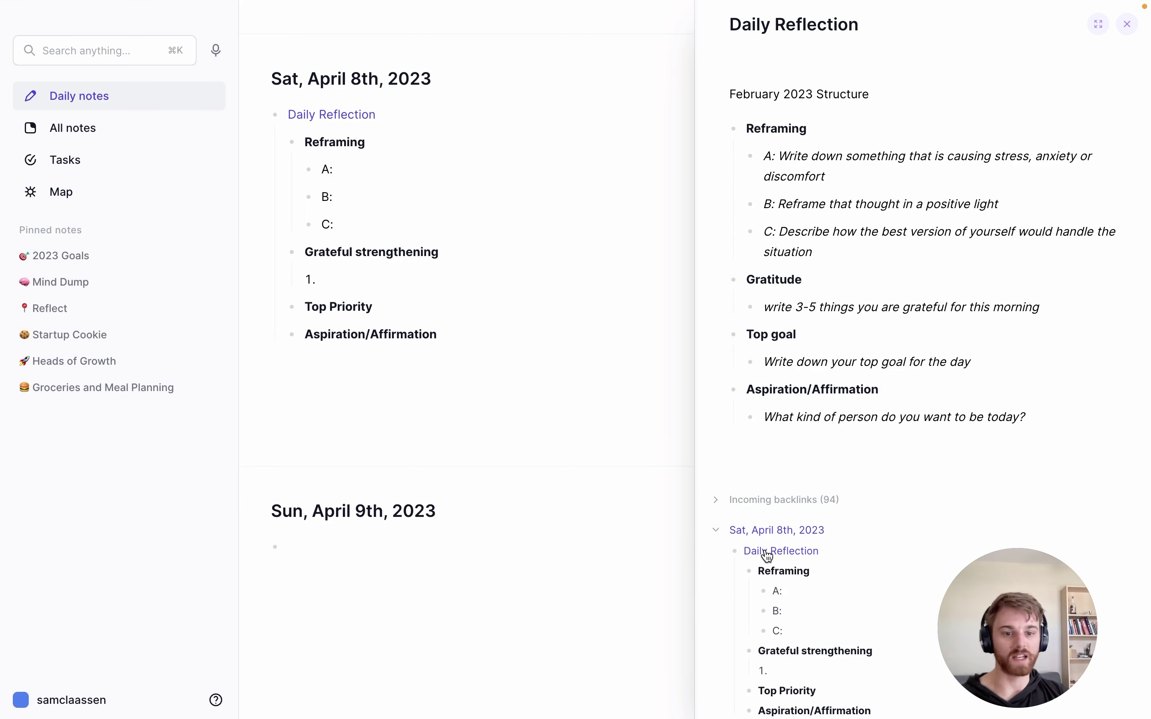
scroll(767, 554, "down", 5)
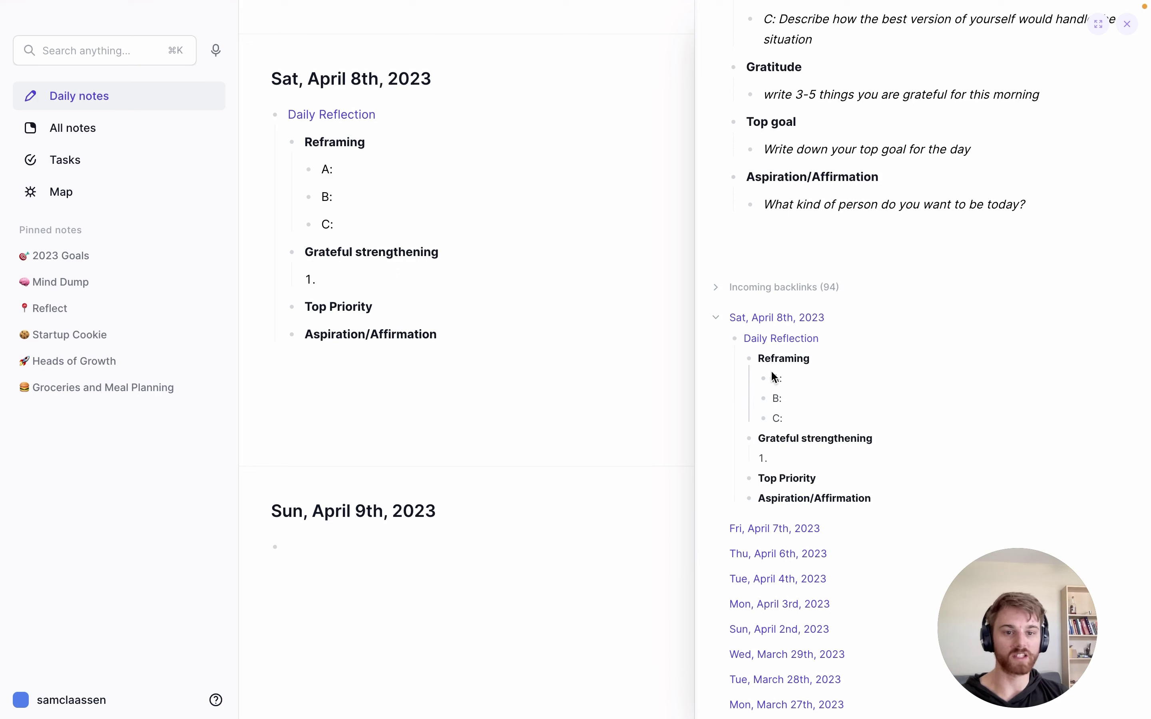
left_click(716, 319)
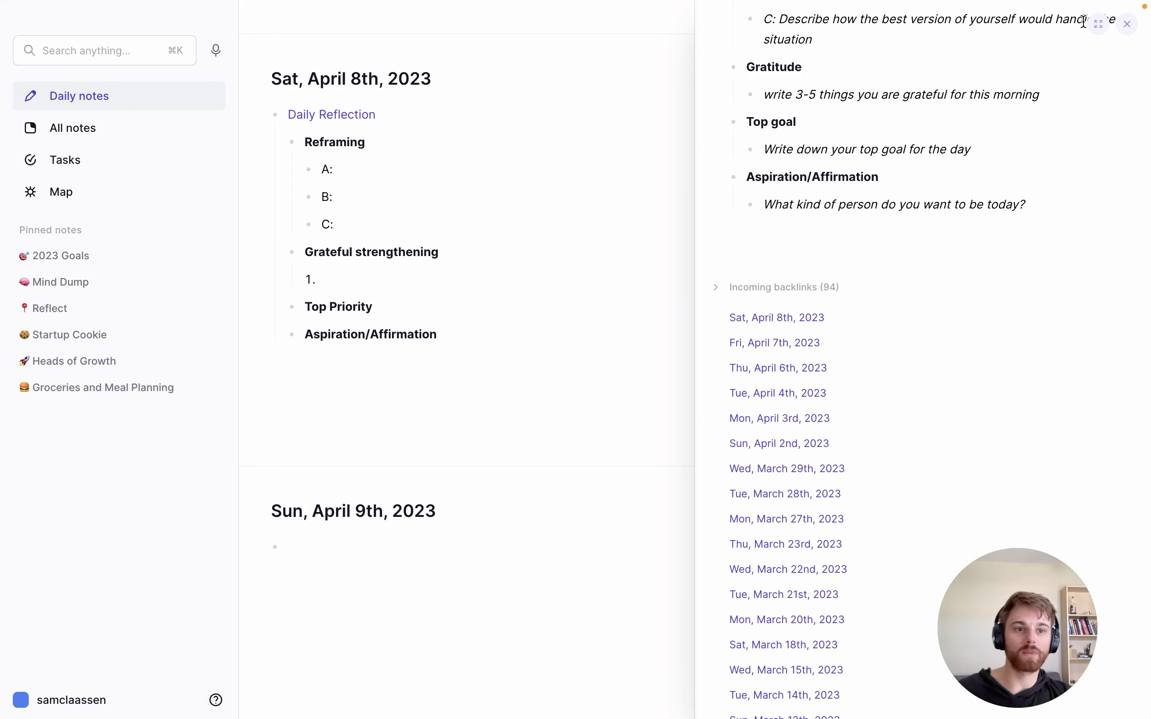
left_click(1127, 25)
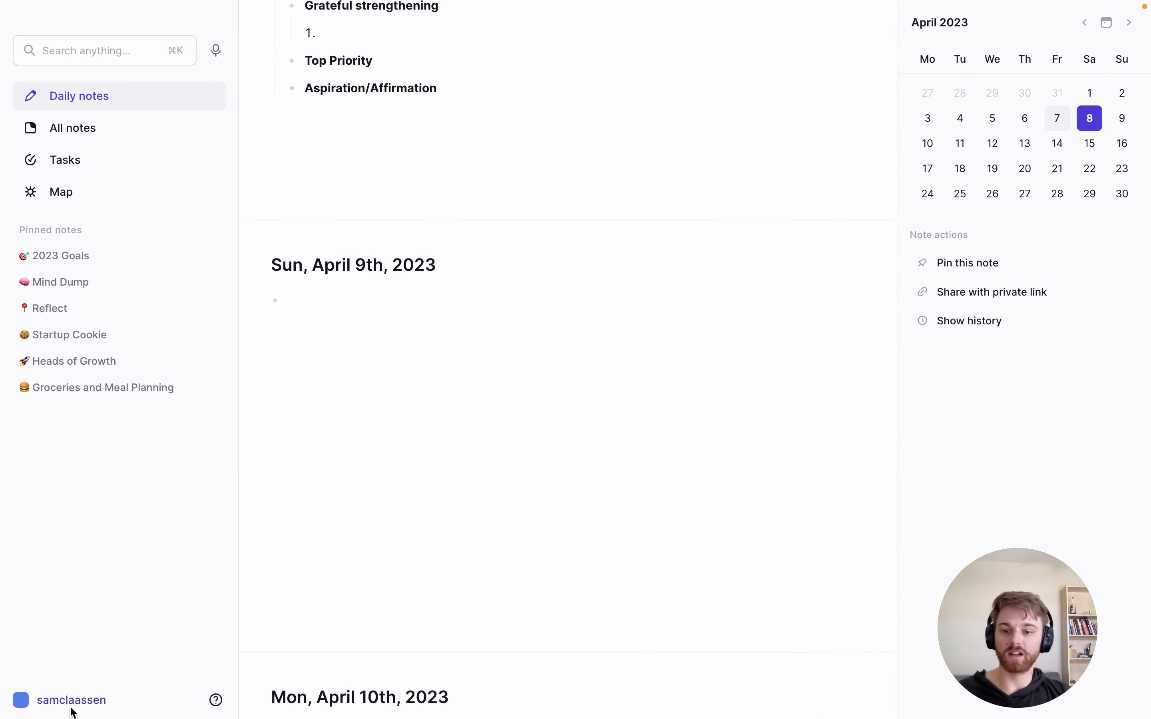
left_click(75, 705)
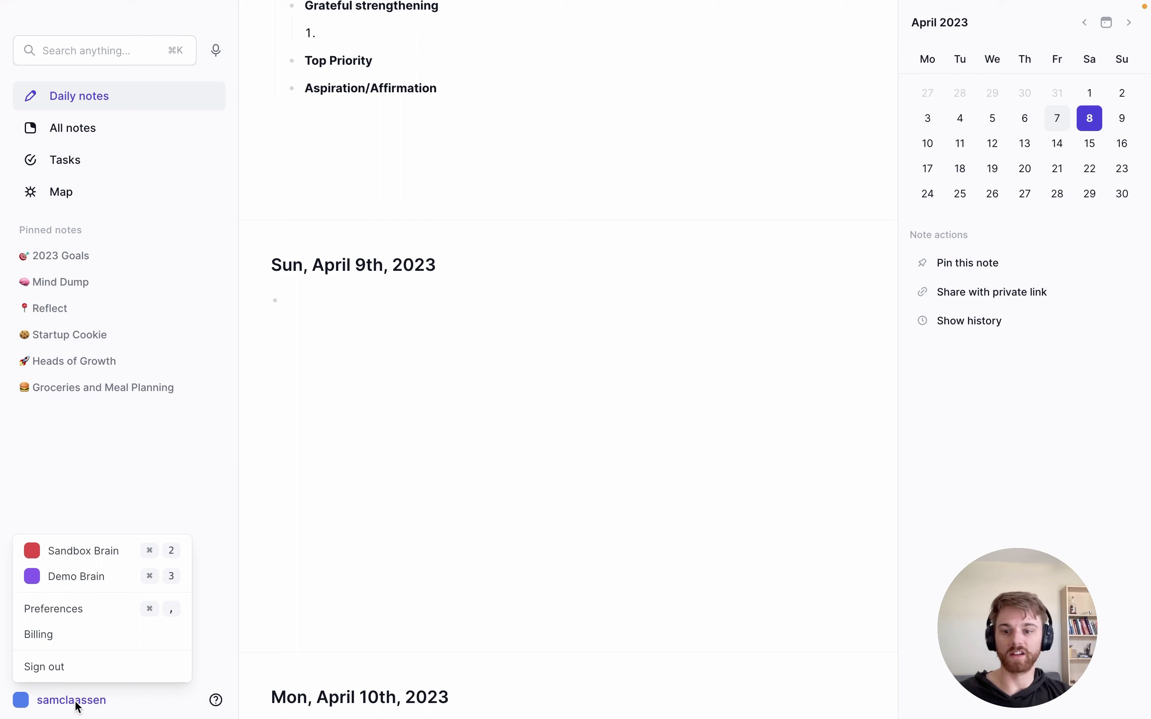
left_click(76, 610)
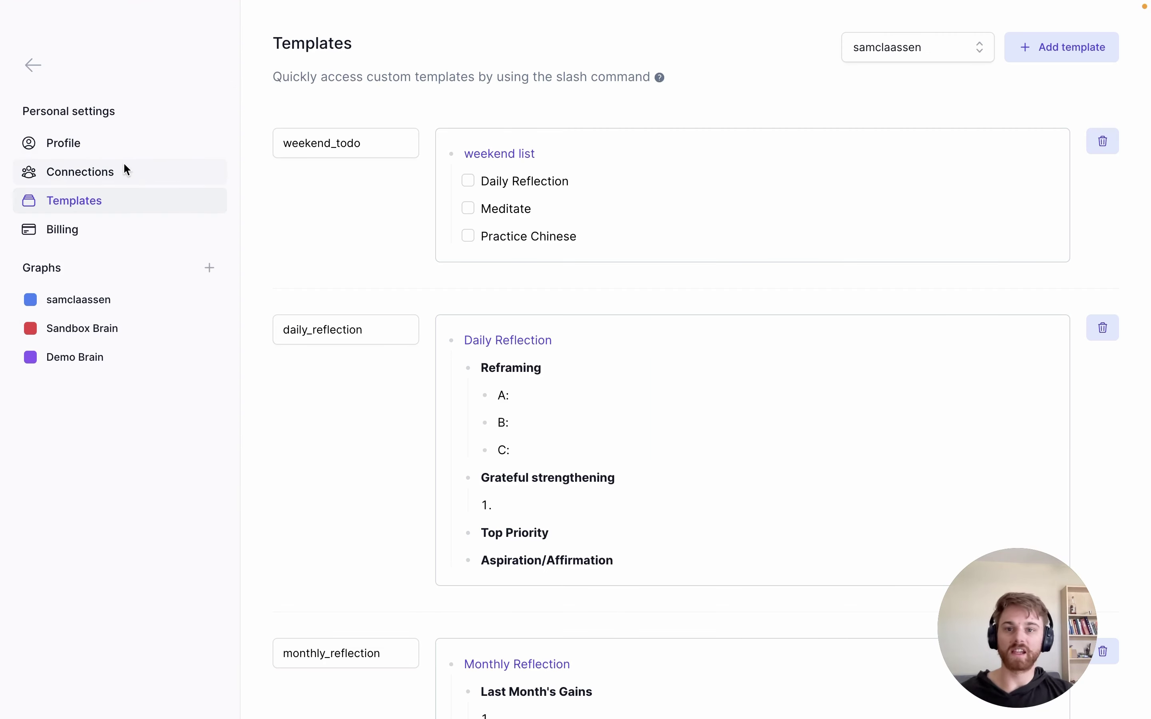
left_click(90, 200)
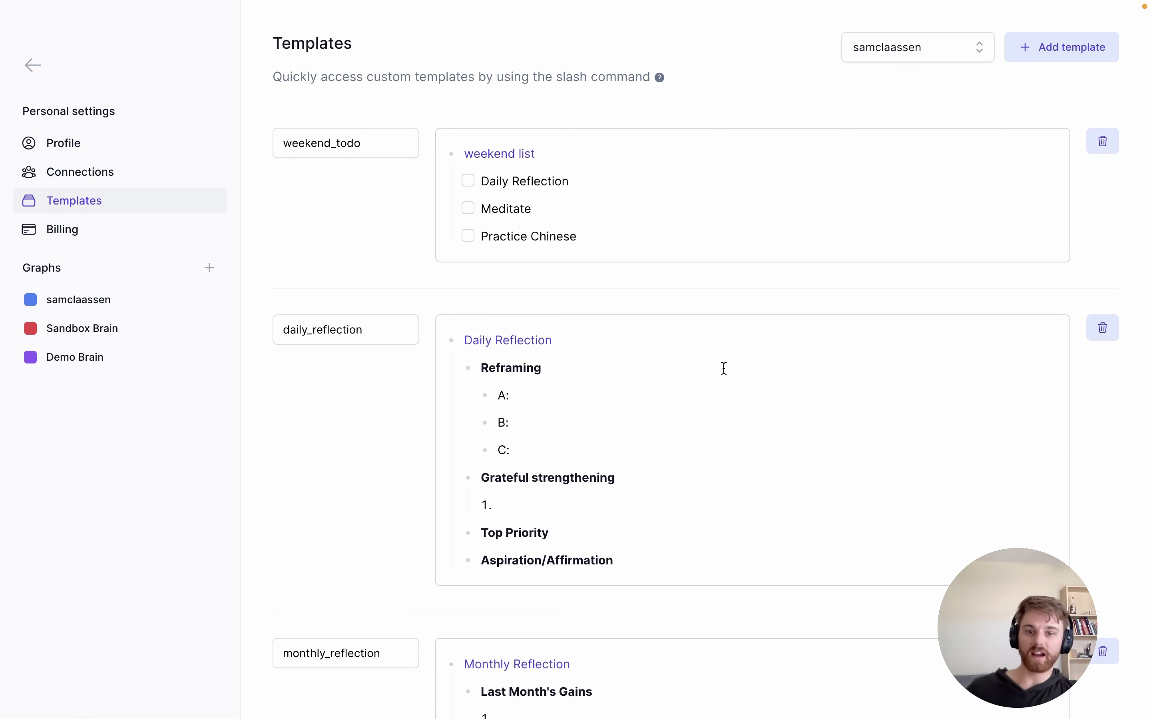
Step: Review the daily, monthly and weekly reflection templates, then return to Daily notes
scroll(723, 367, "down", 3)
scroll(723, 366, "up", 2)
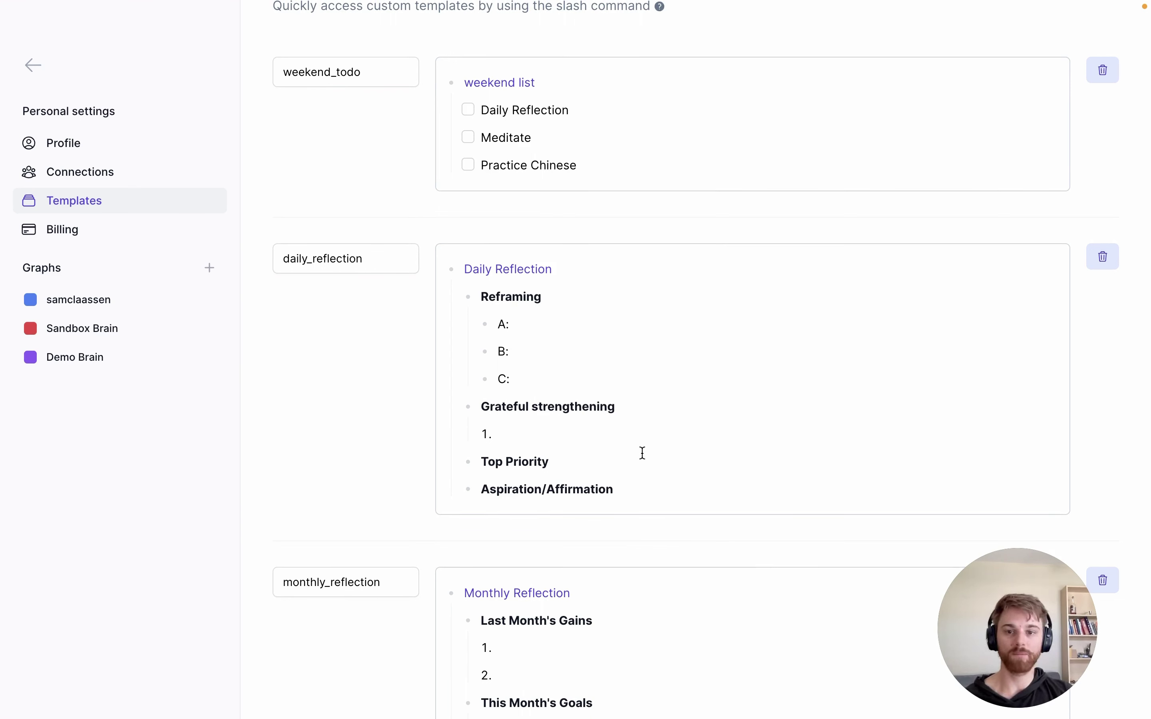
scroll(561, 400, "down", 5)
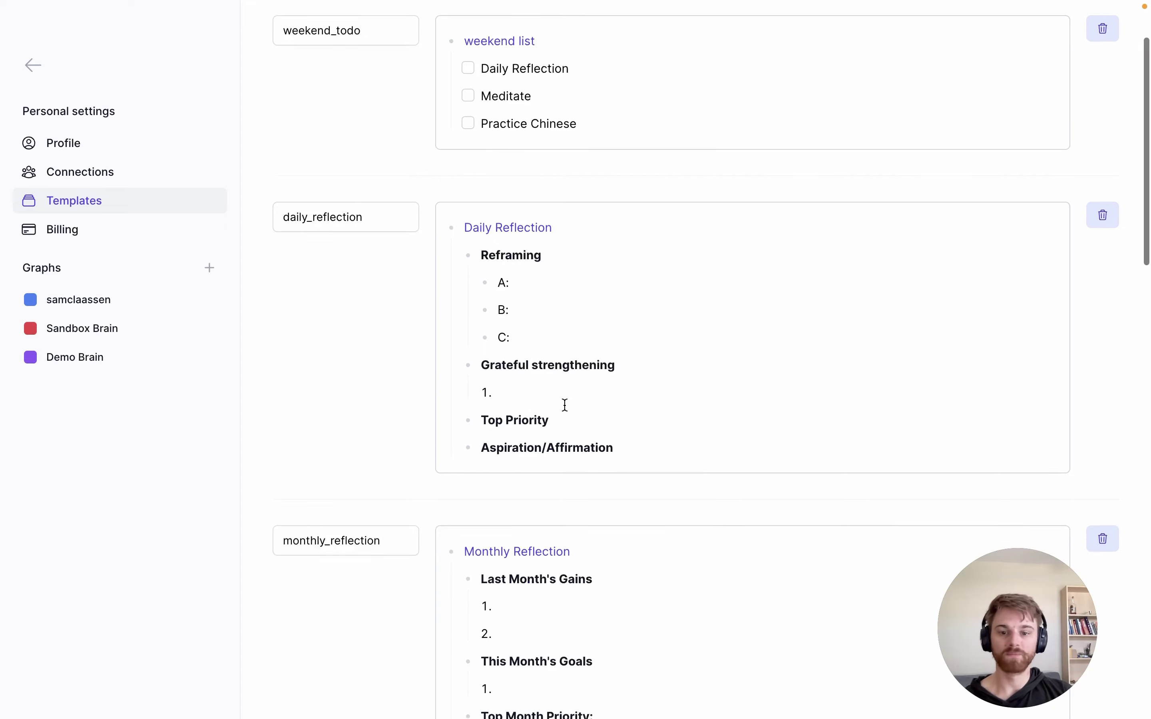
scroll(596, 507, "up", 2)
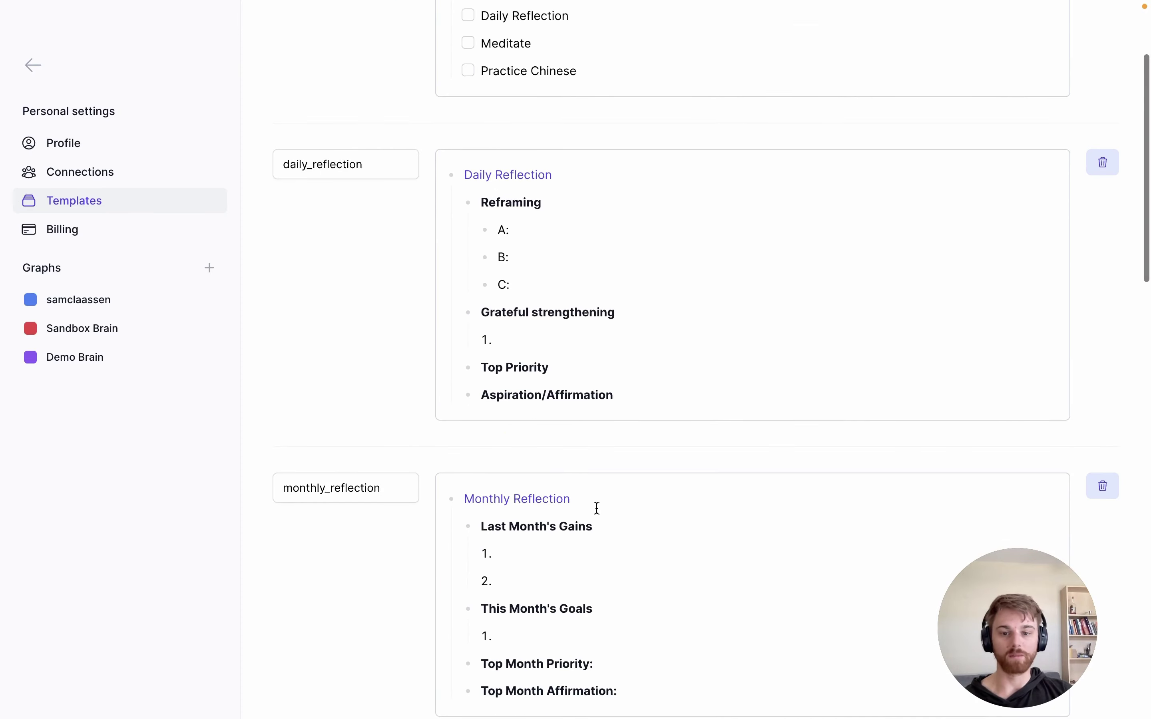
scroll(596, 510, "down", 5)
scroll(555, 591, "down", 5)
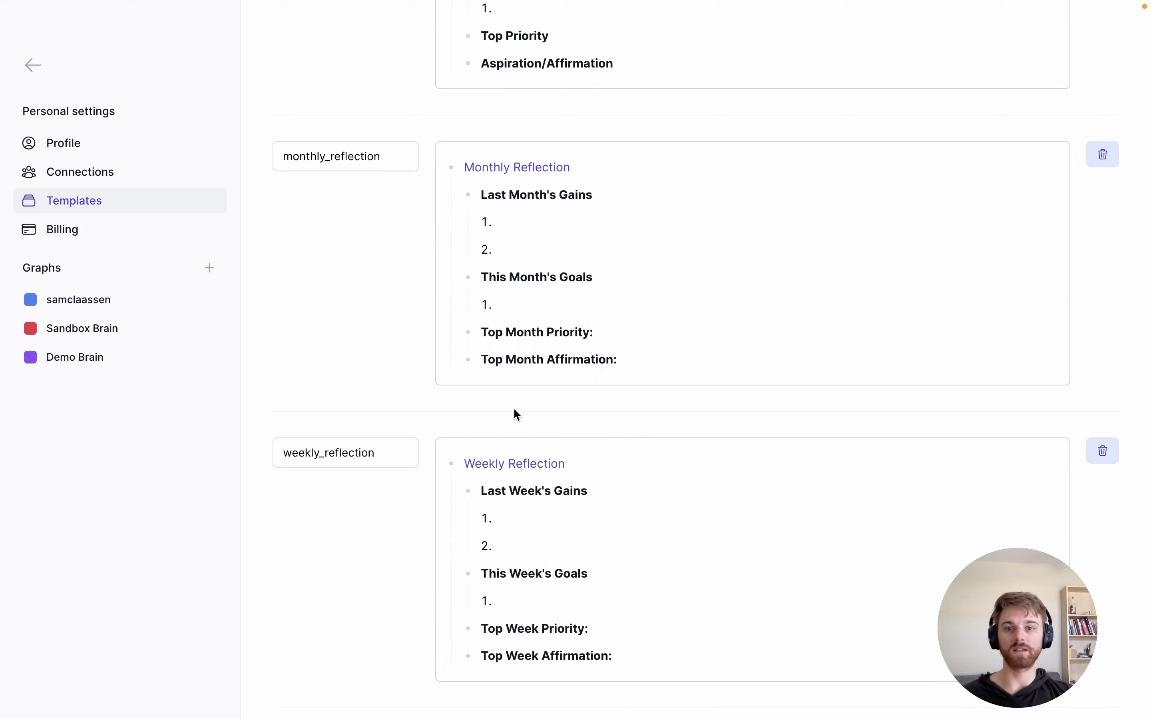
scroll(387, 343, "up", 5)
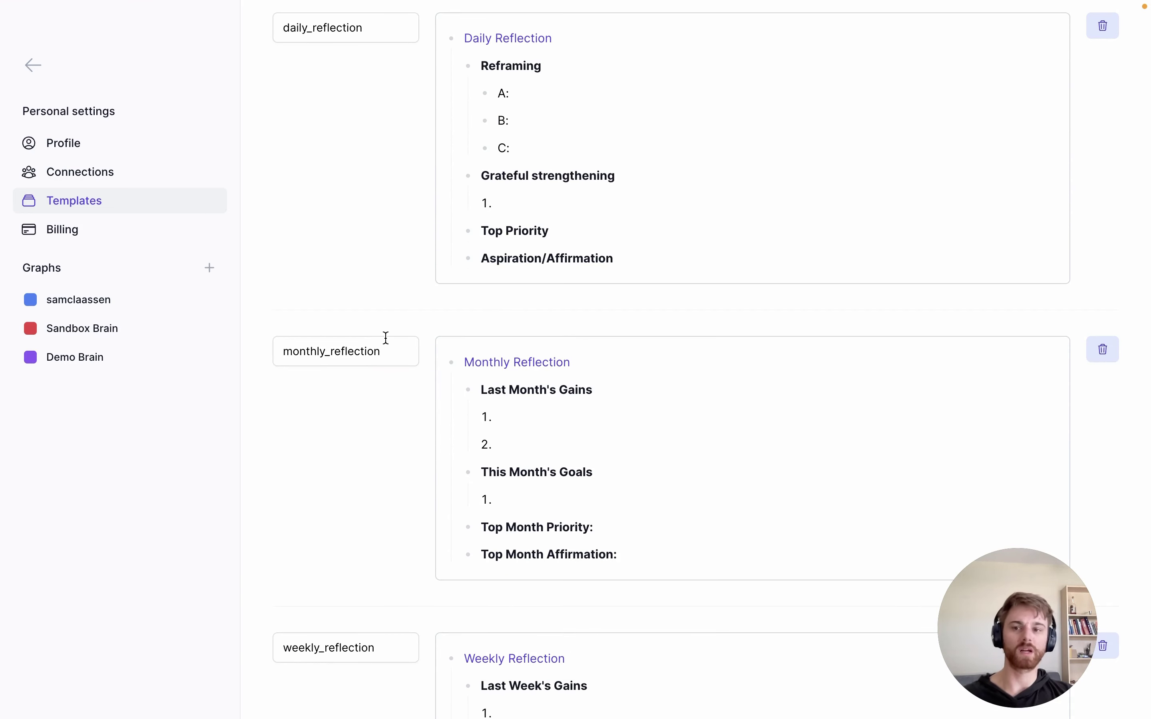
left_click(20, 75)
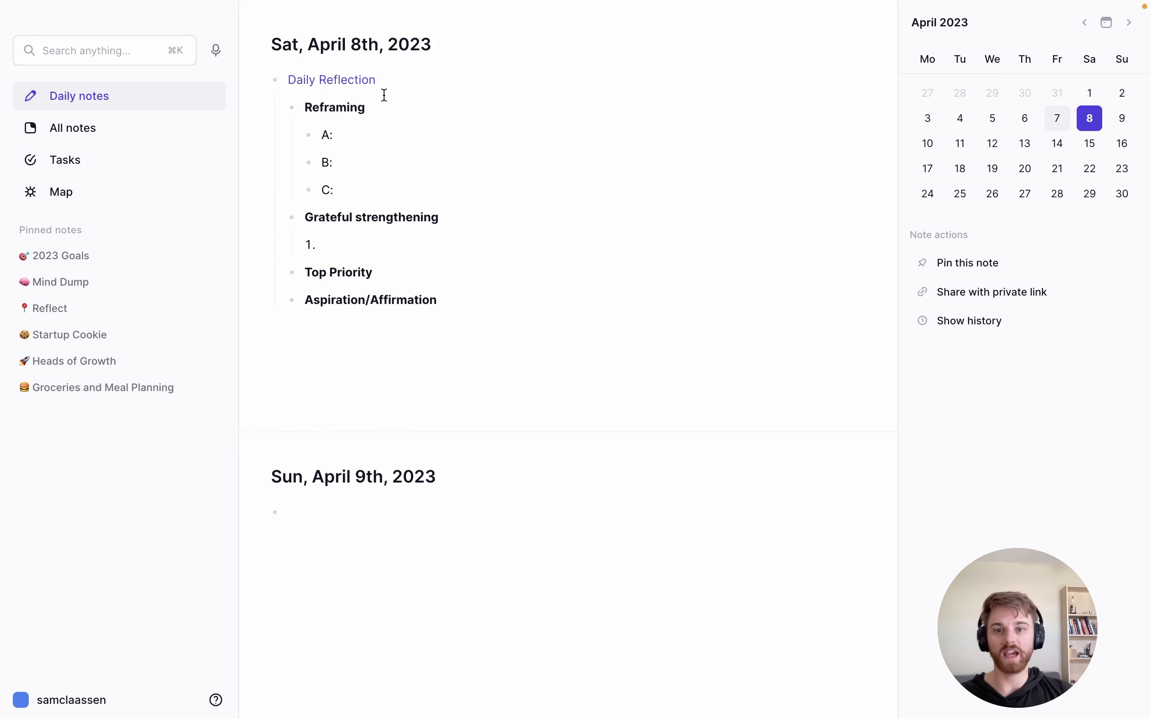
left_click(371, 136)
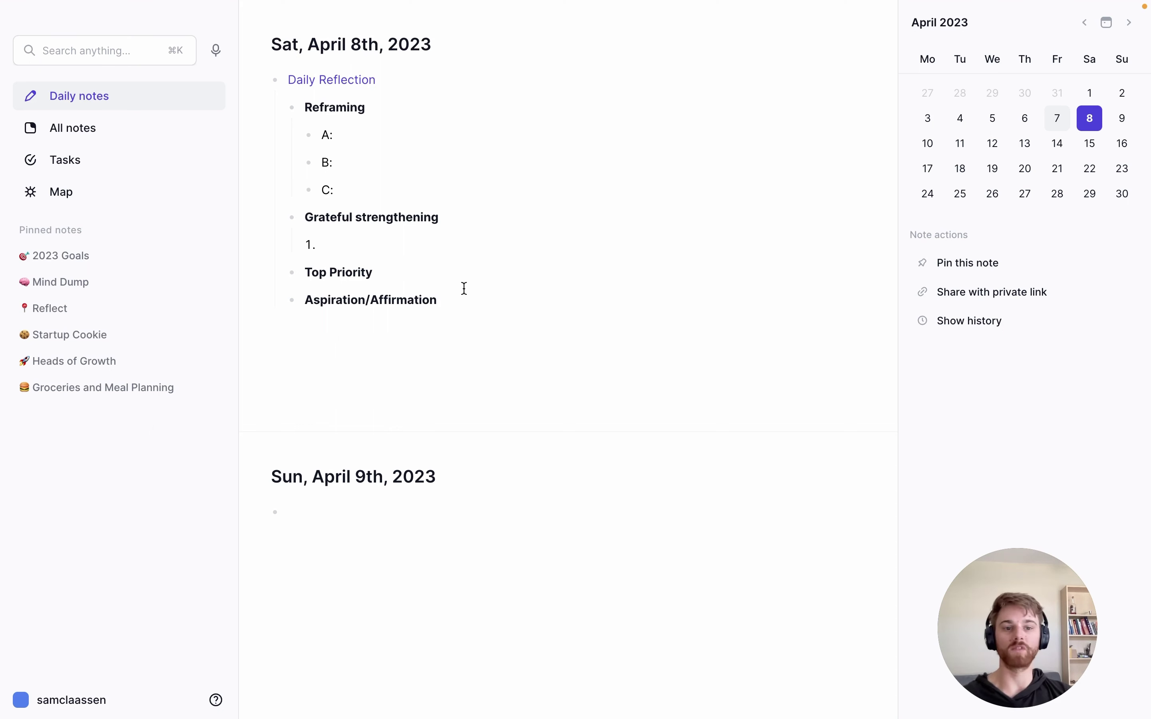
Step: Add the weekly_reflection template as a top-level item below Aspiration/Affirmation
left_click(469, 362)
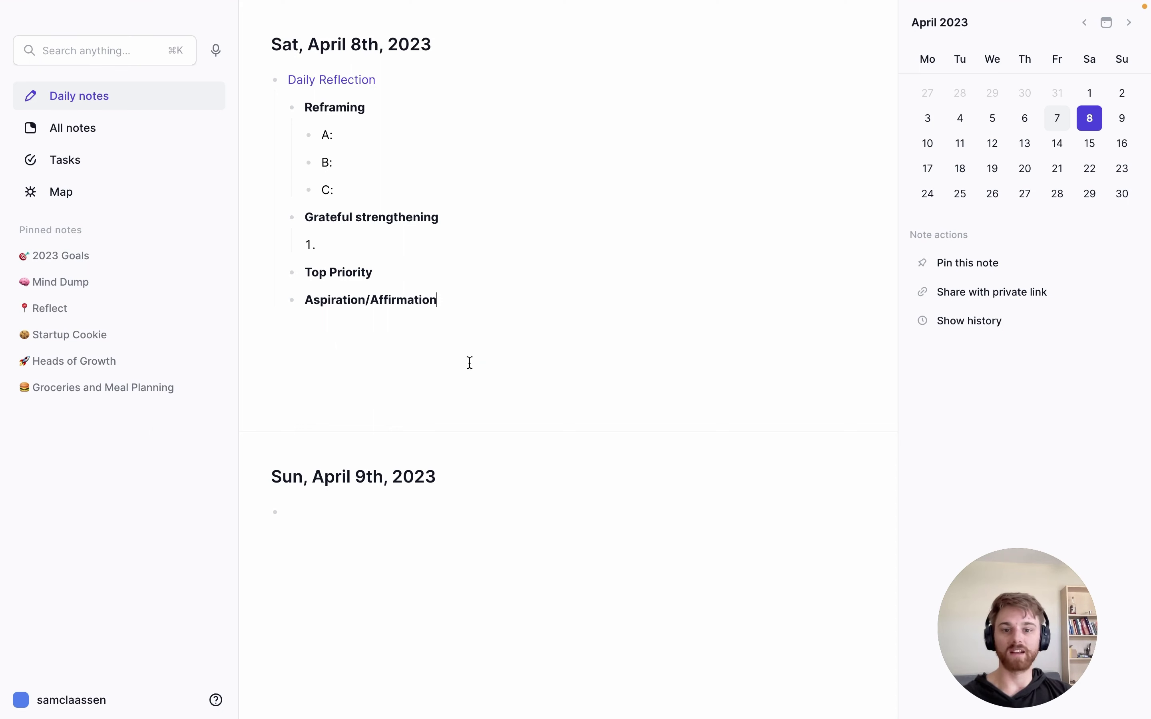
key("Return")
key("shift+Tab")
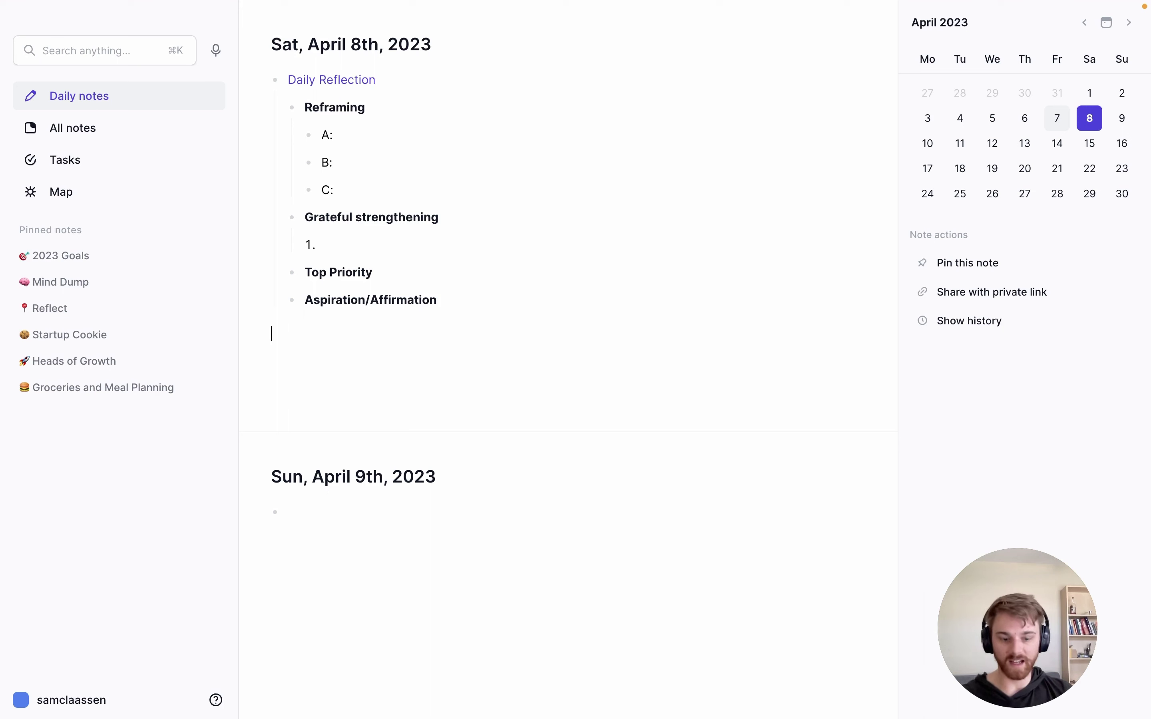
key("Return")
type("/wee")
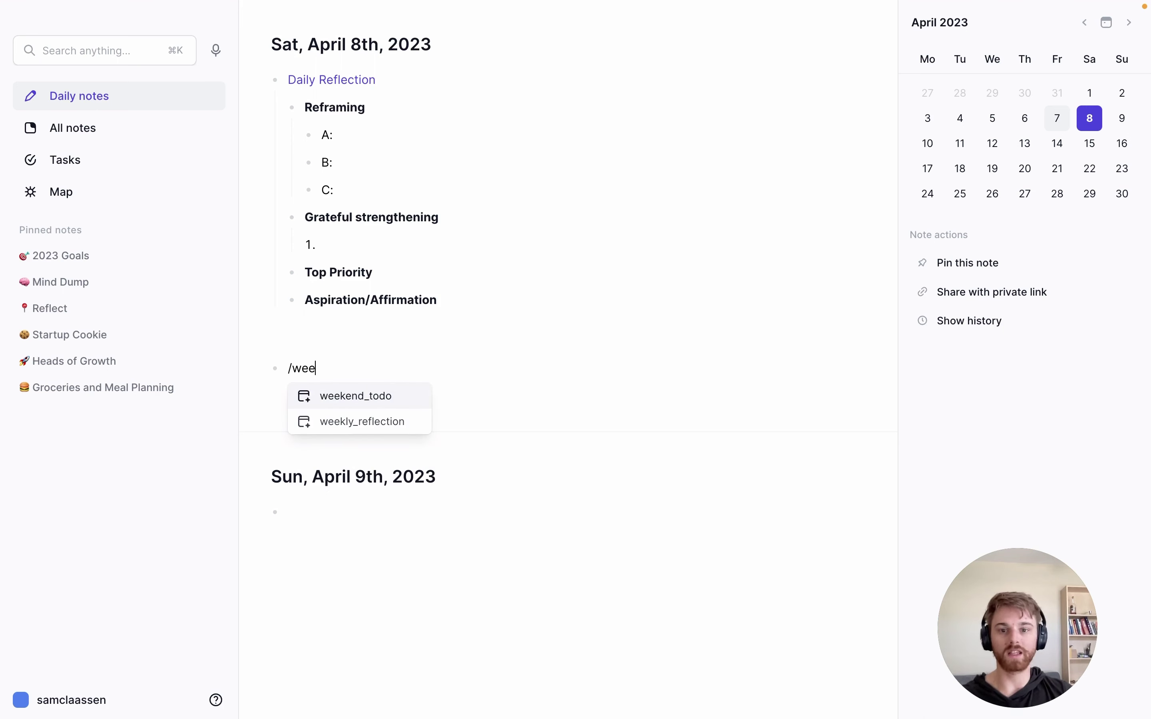
key("Down")
key("Return")
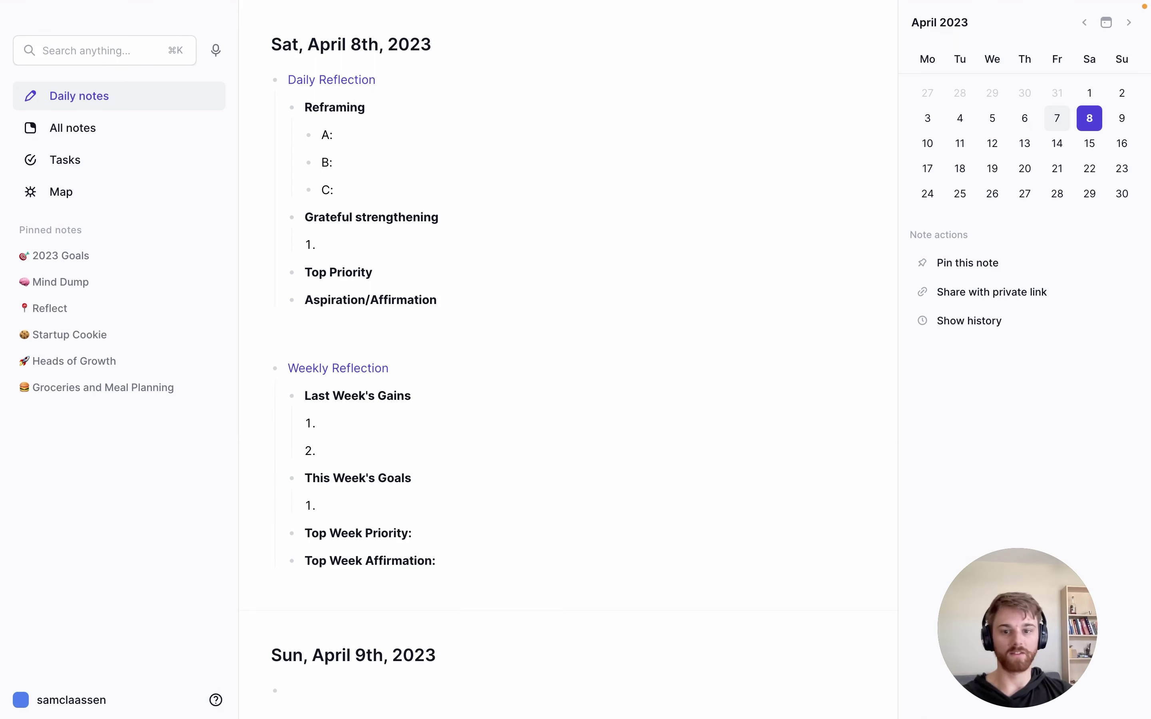
Step: Insert the monthly_reflection template below the Weekly Reflection outline
key("Return")
type("/mon")
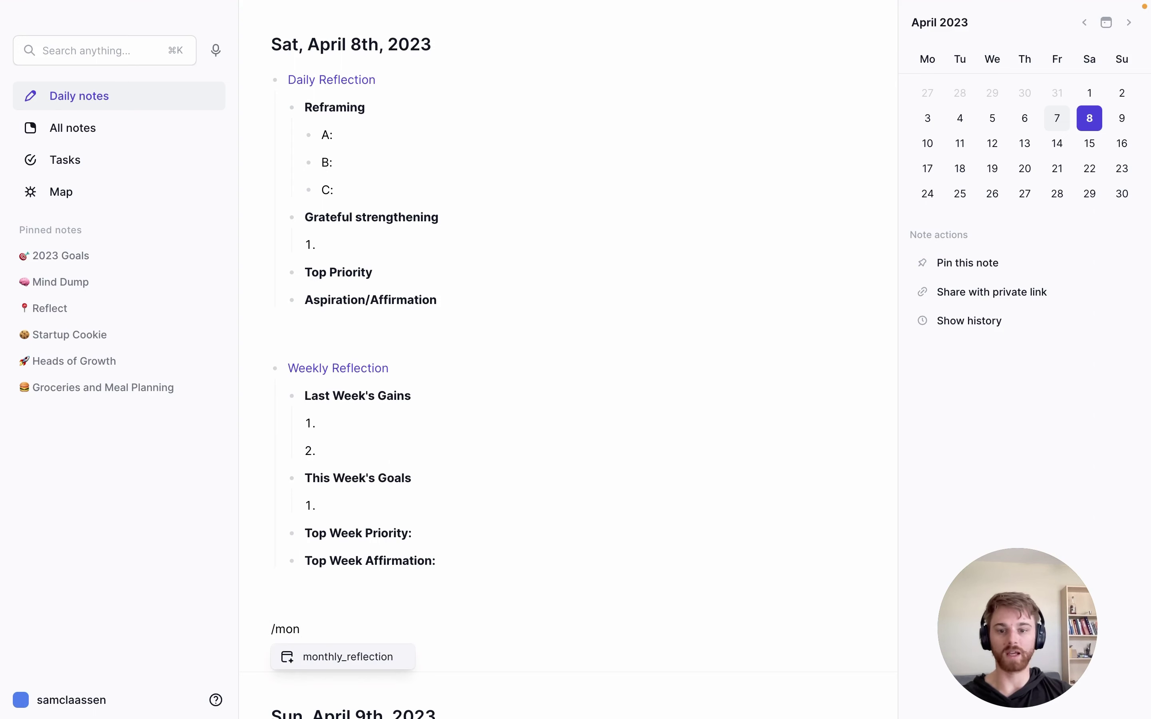
key("Return")
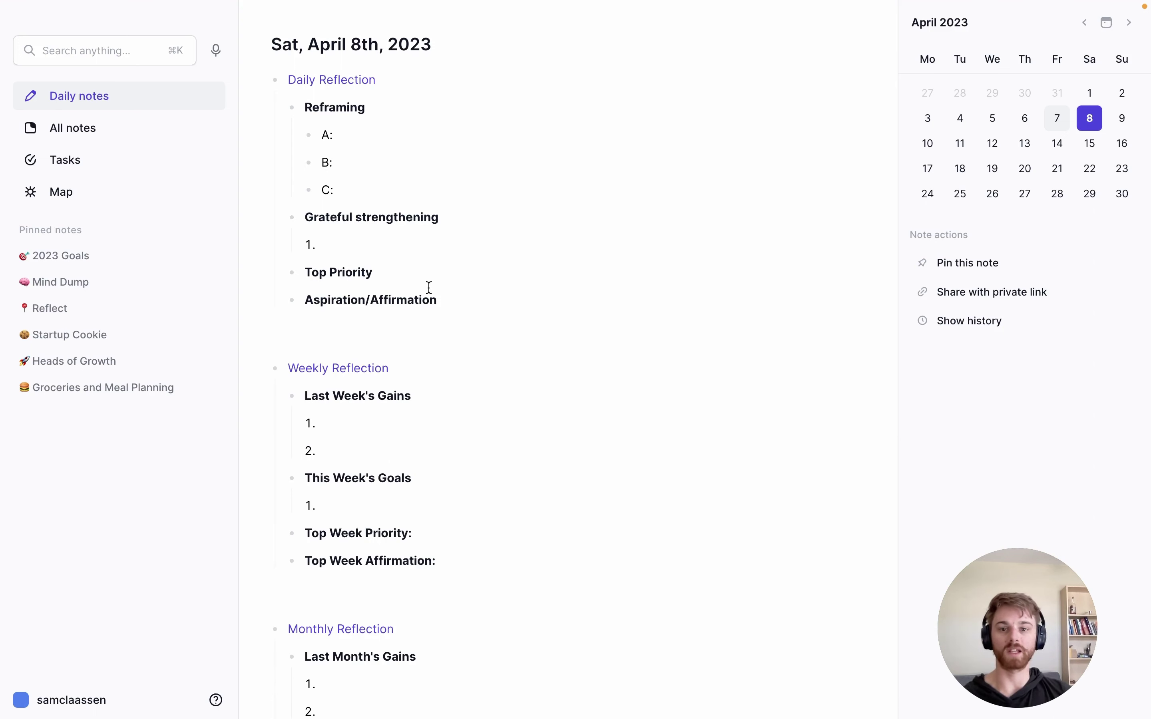
scroll(427, 288, "down", 5)
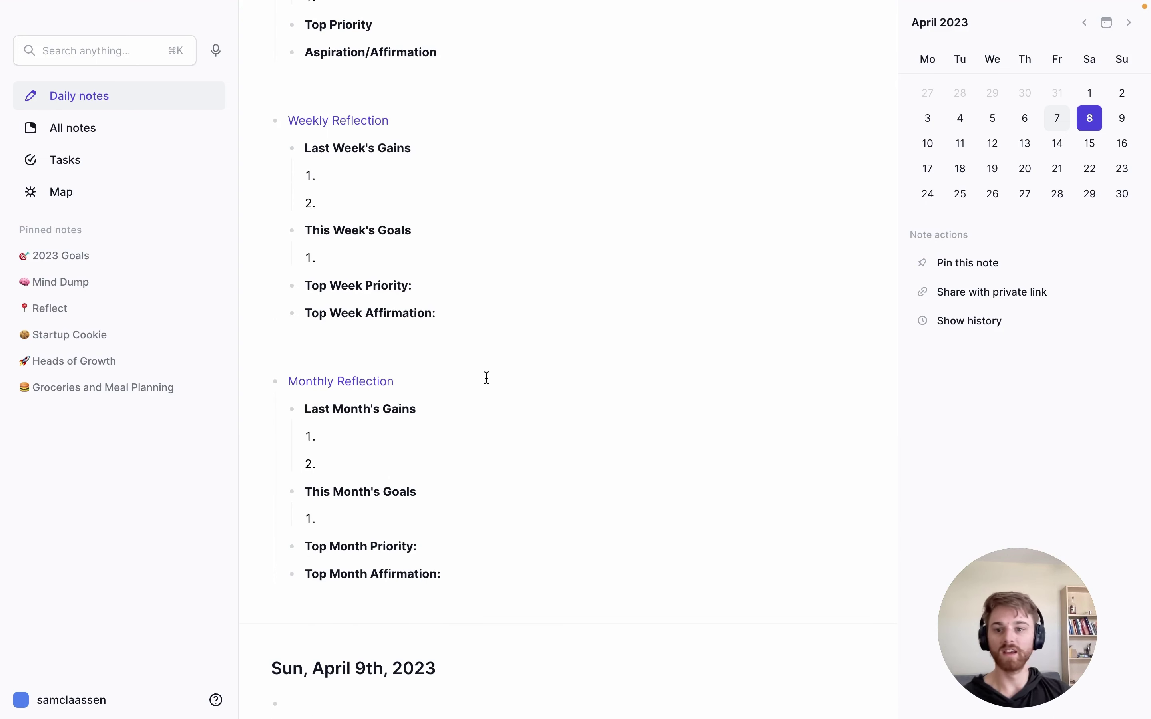